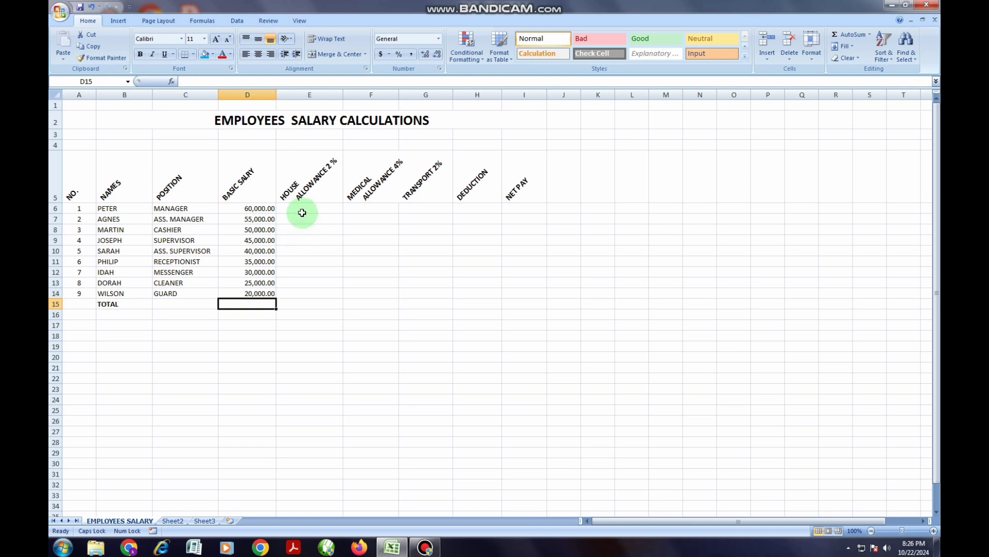
- Calculate the house allowance in E6 with the formula =(D6*2%) and fill it down to E14
left_click(304, 211)
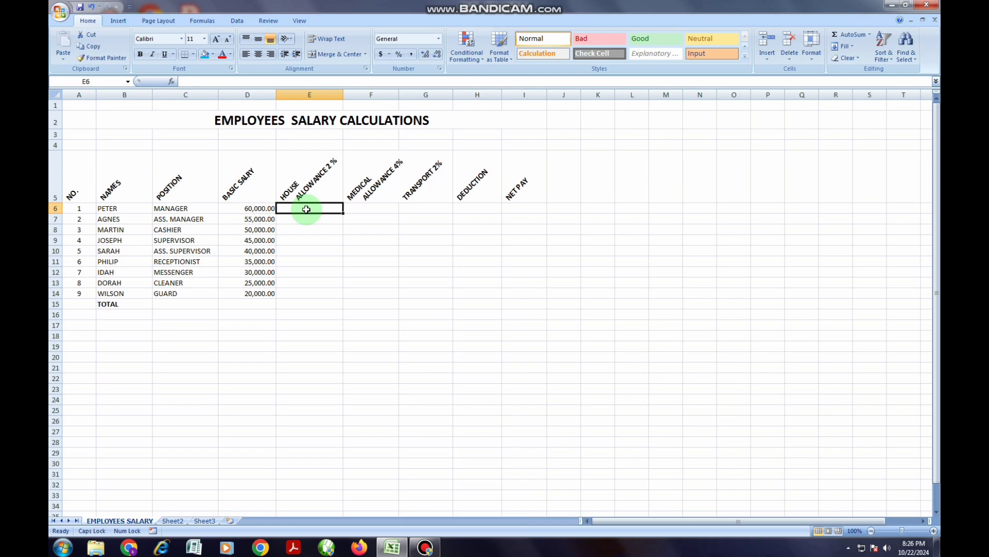
type("=")
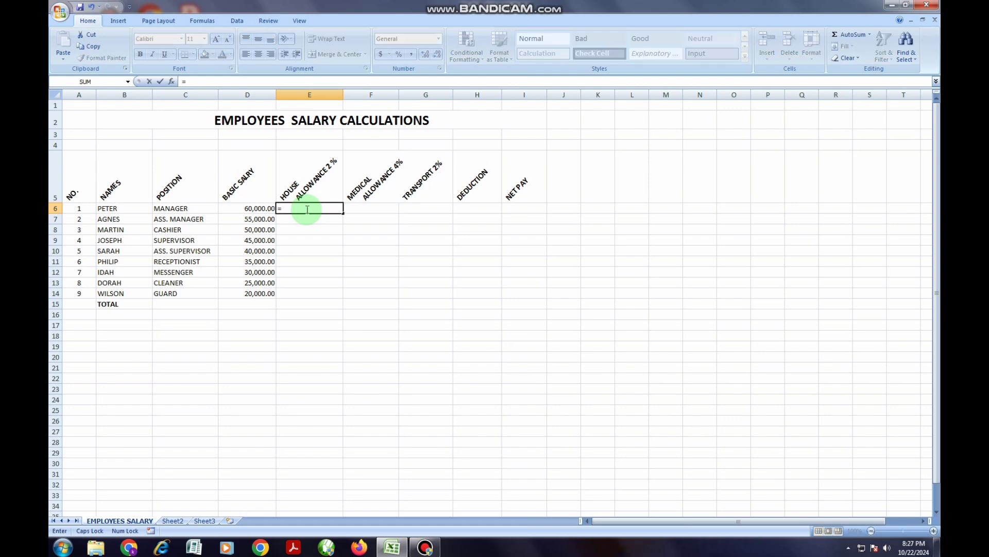
type("(D2")
key("BackSpace")
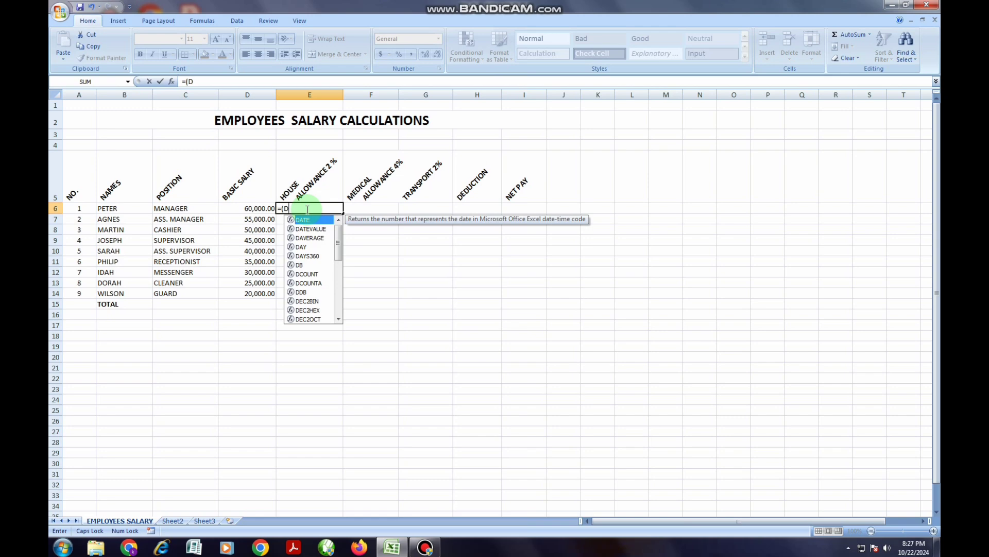
type("6*")
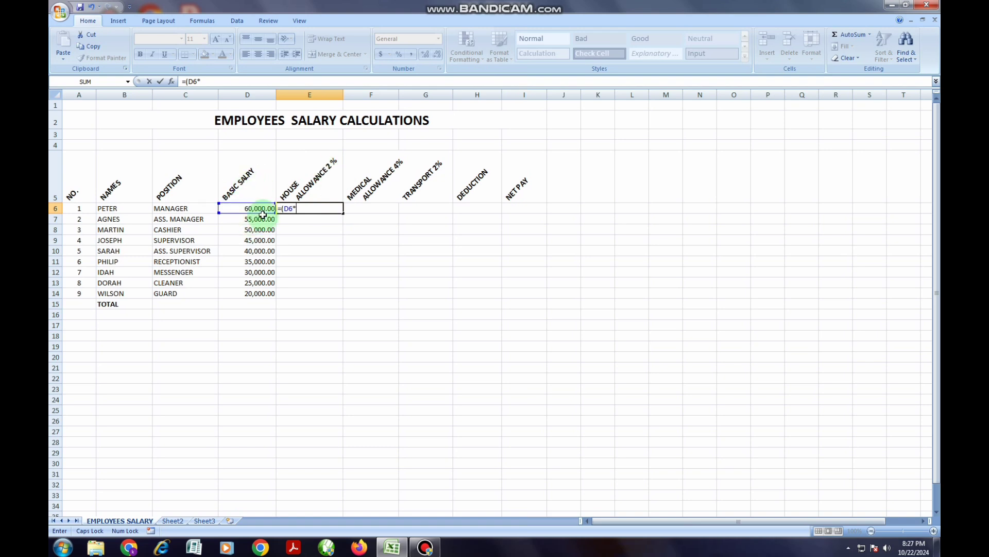
type("2%)")
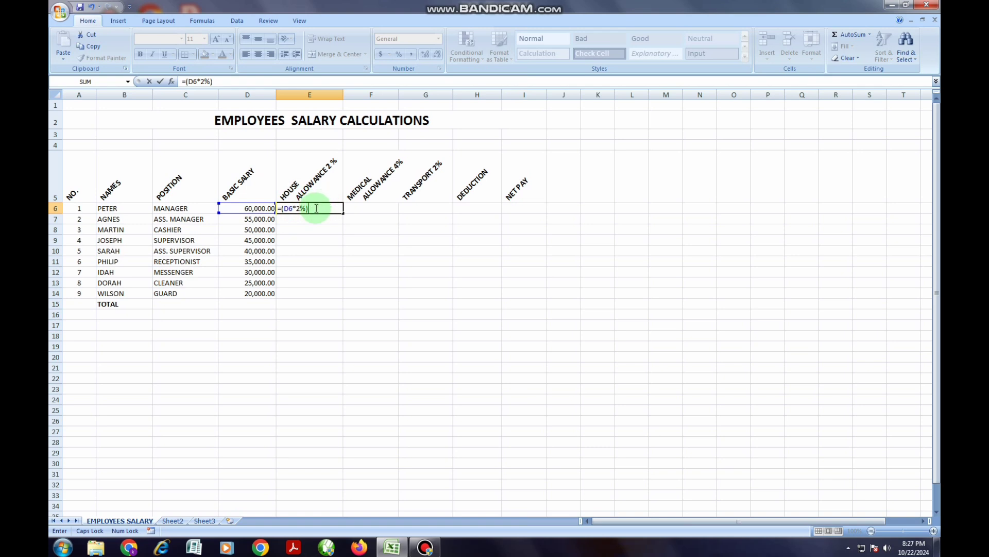
key("Return")
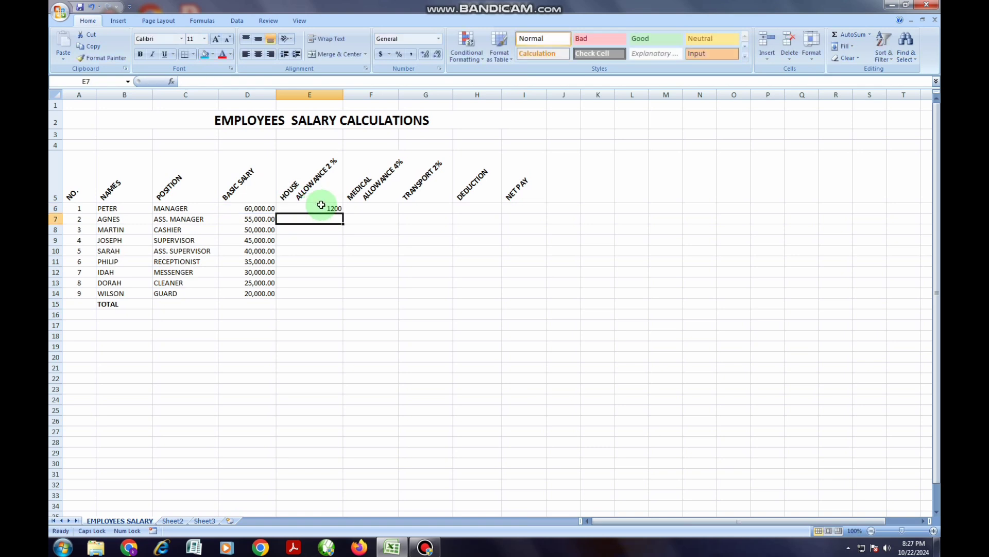
left_click(312, 208)
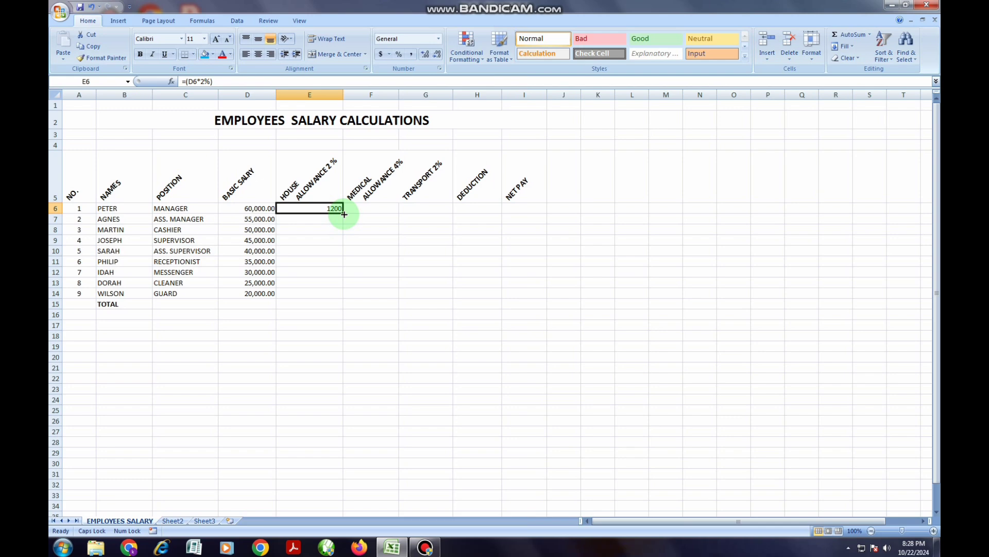
left_click_drag(343, 214, 343, 295)
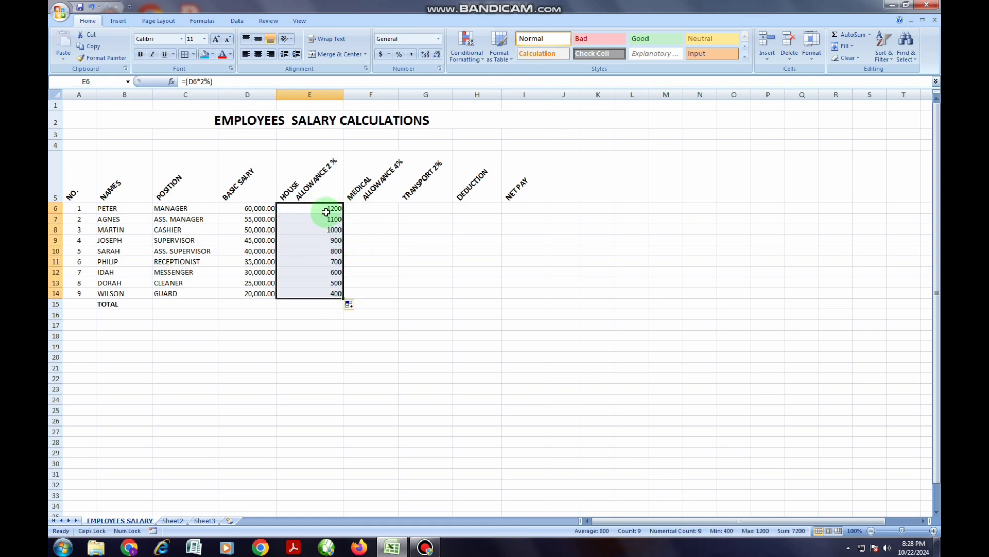
- Calculate the medical allowance in F6 with the formula =(D6*4/100) and fill it down to F14
left_click(366, 207)
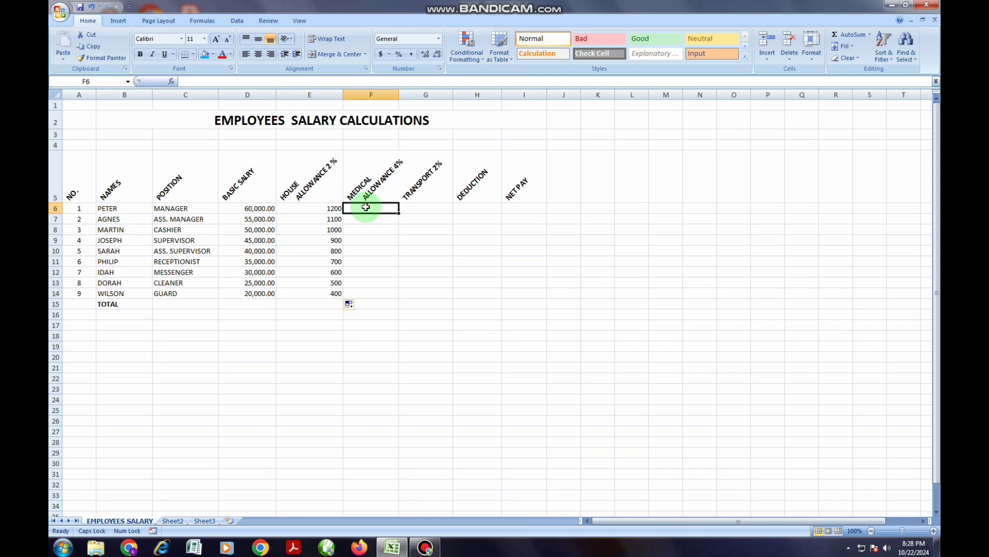
type("=")
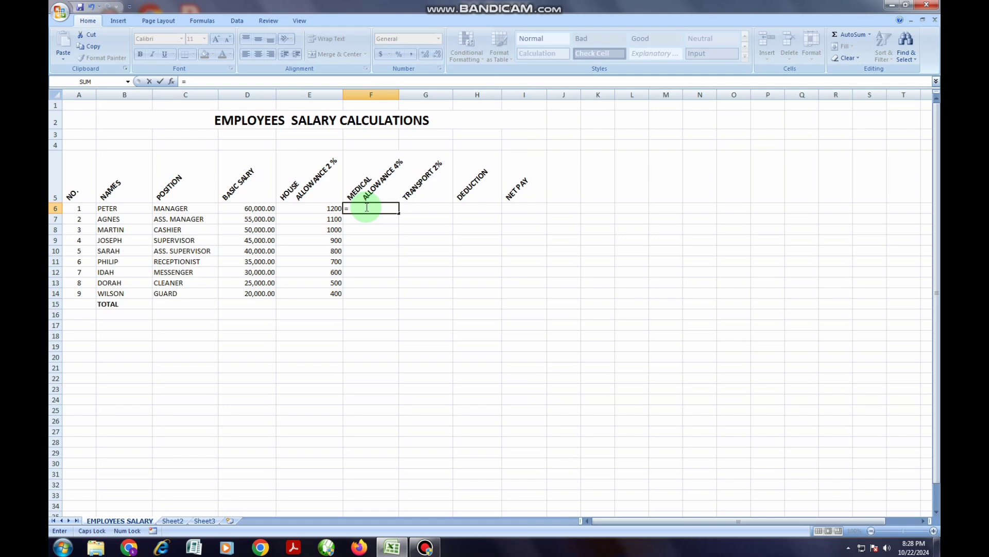
type("(D")
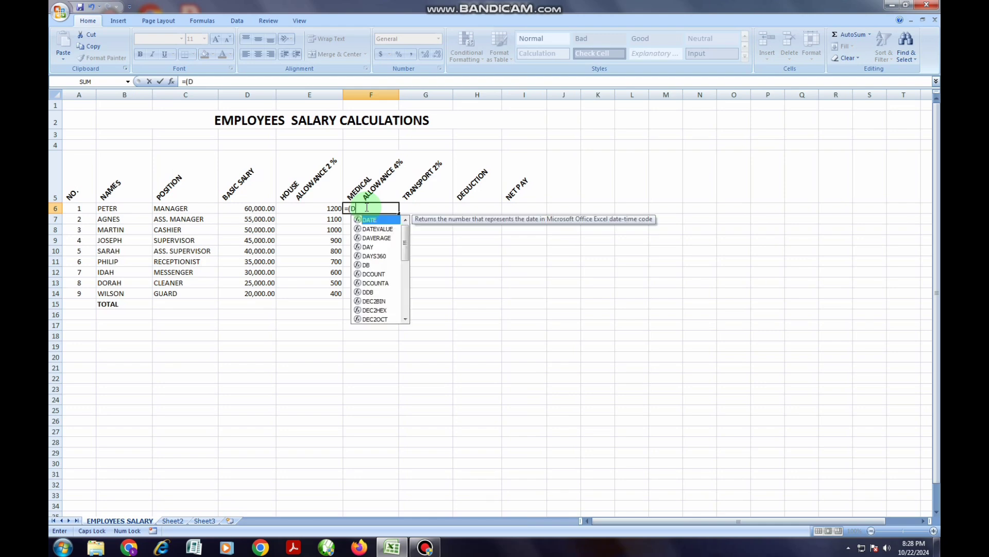
type("6")
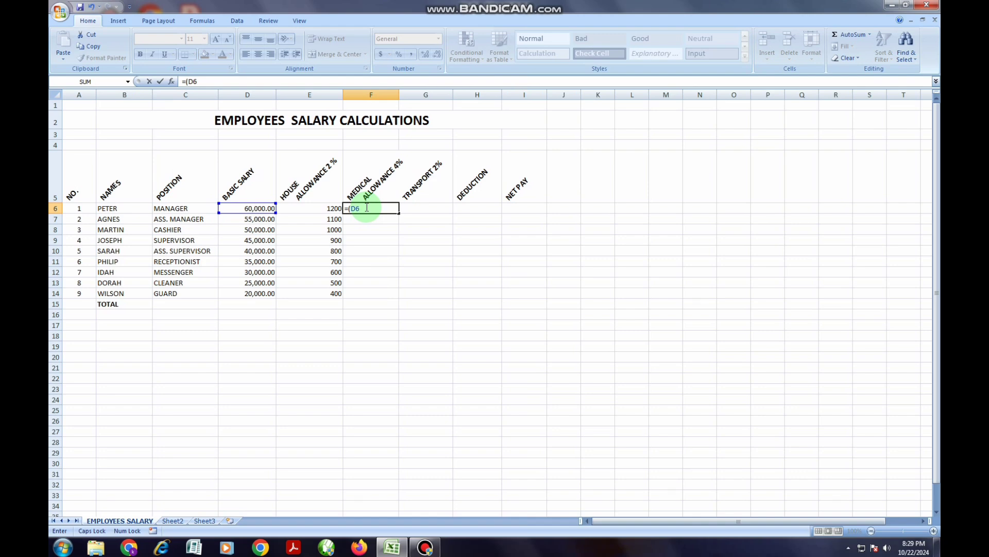
type("*")
type("4/100")
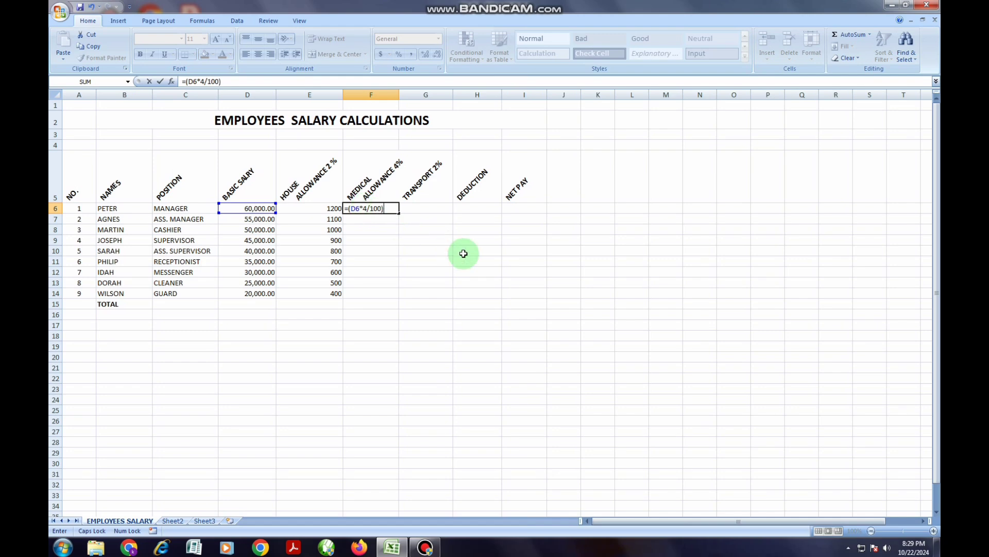
key("Return")
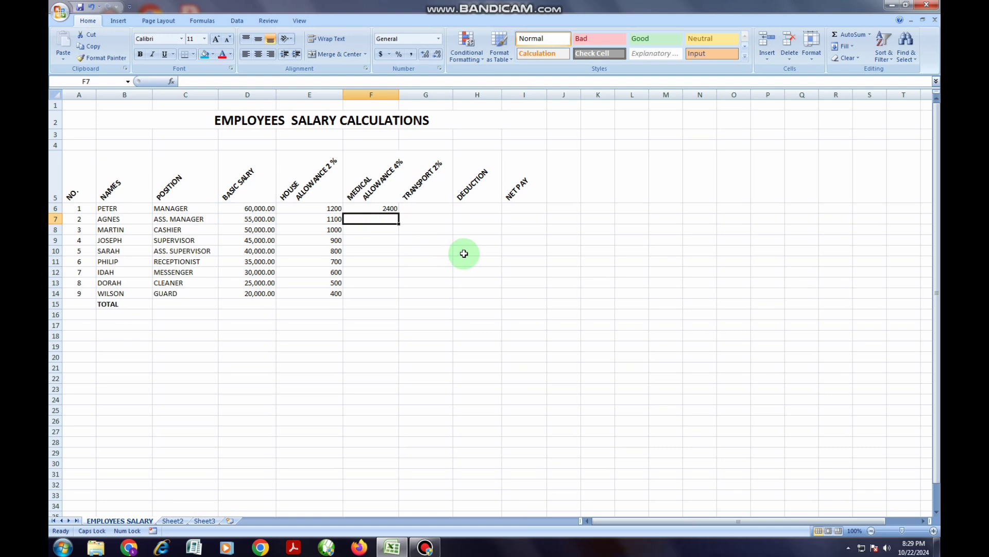
left_click(391, 208)
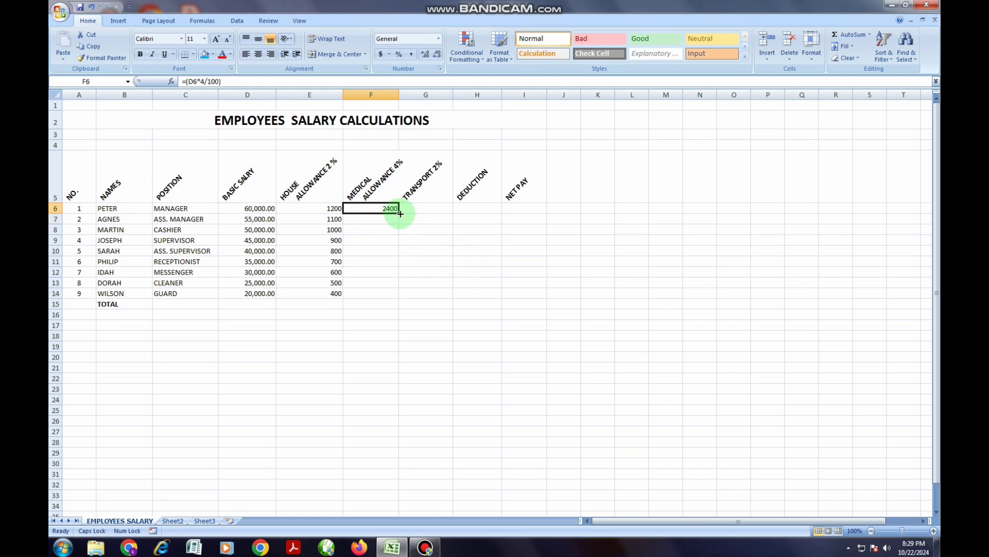
left_click_drag(398, 214, 396, 295)
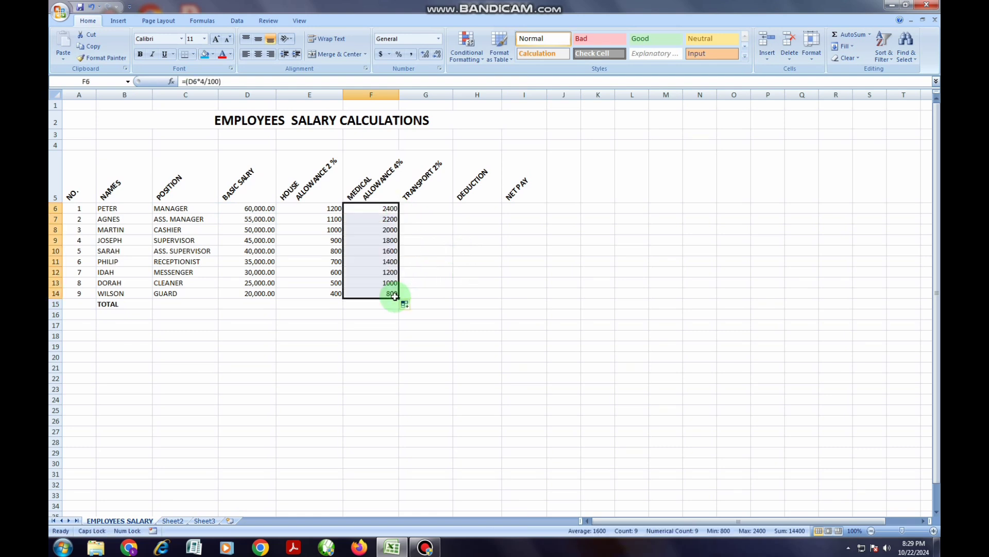
- Calculate the transport amount in G6 with the formula =(D6*2/100) and fill it down to G14
left_click(411, 209)
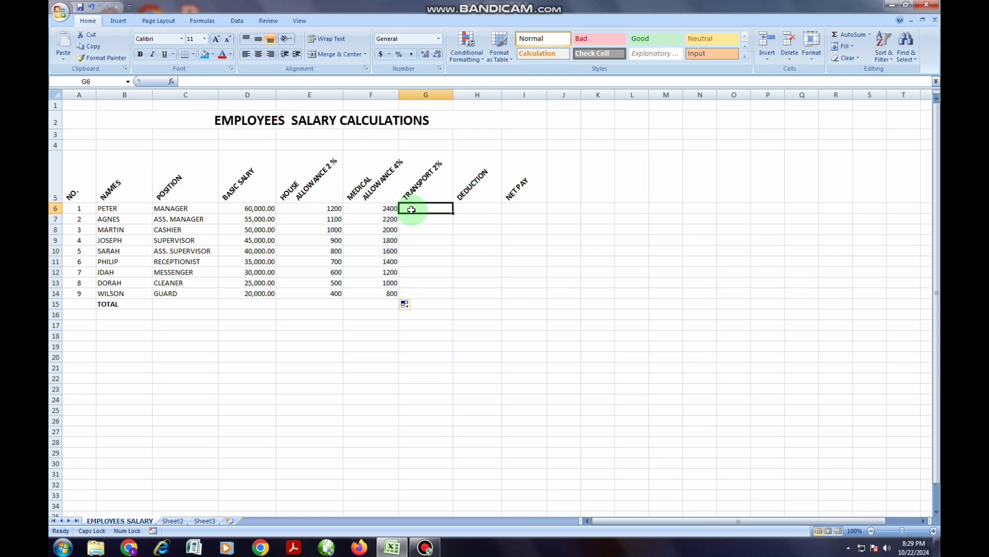
type("=")
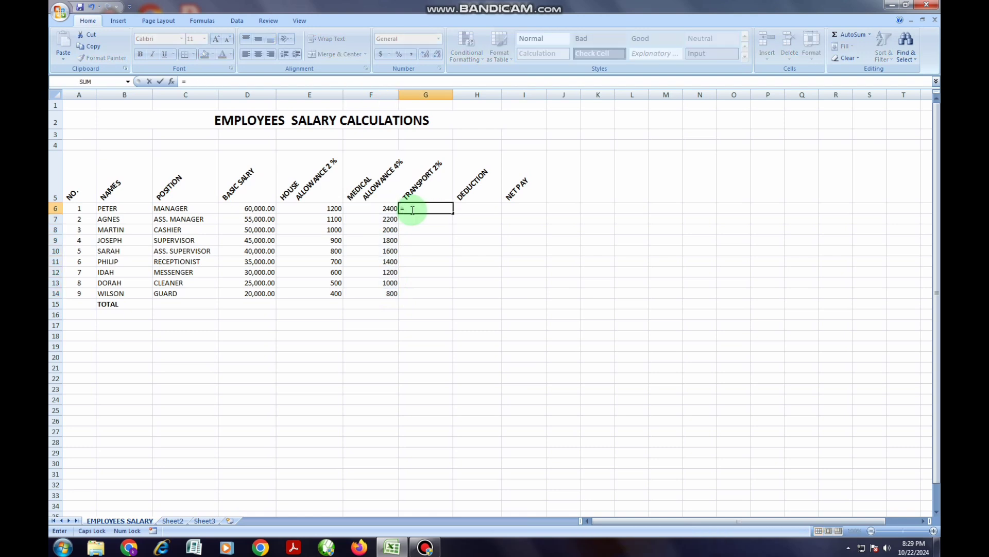
type("(D")
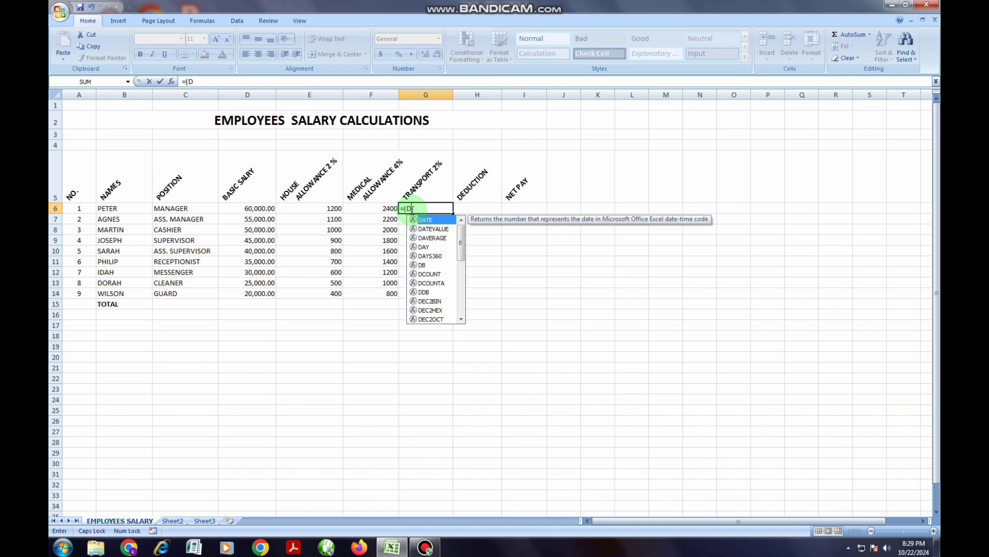
type("6")
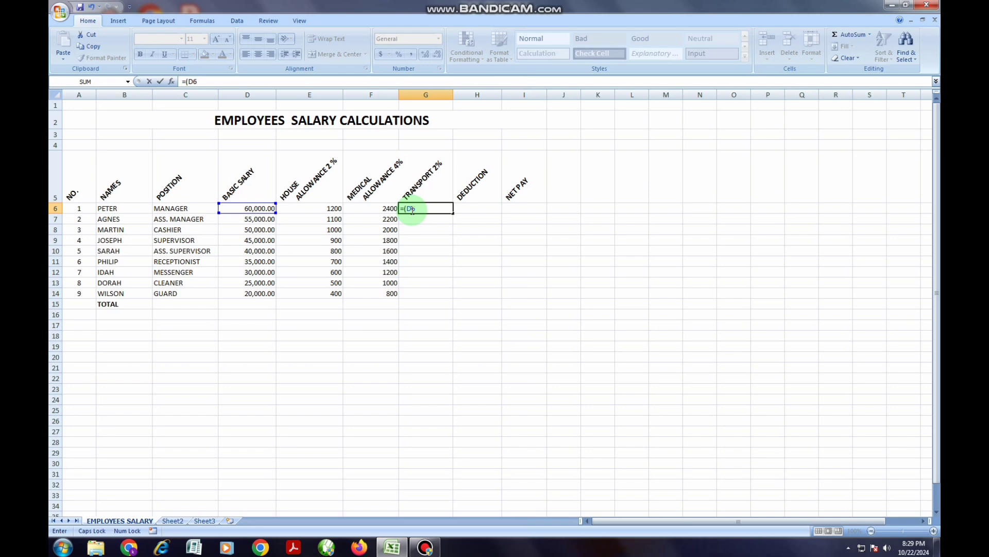
type("*2")
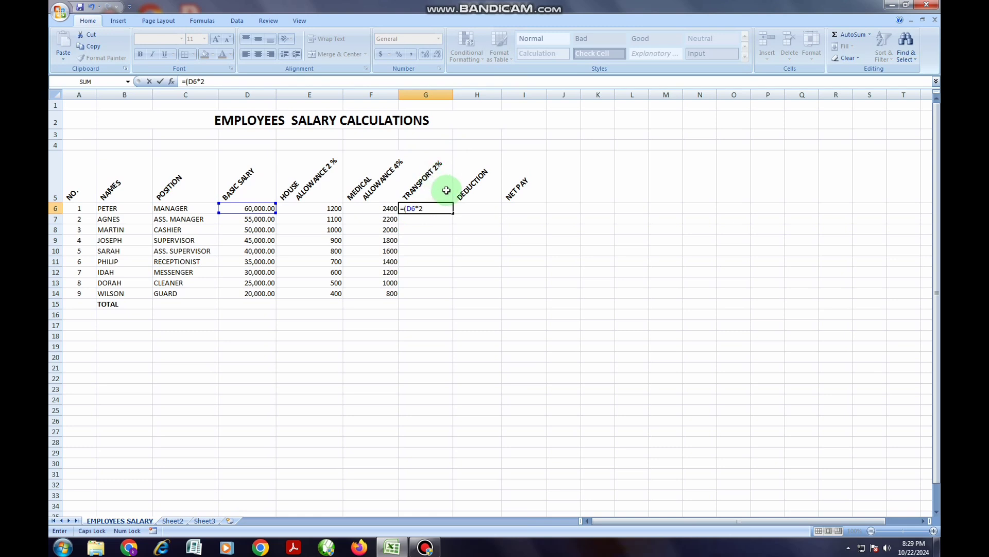
type("/100")
key("Return")
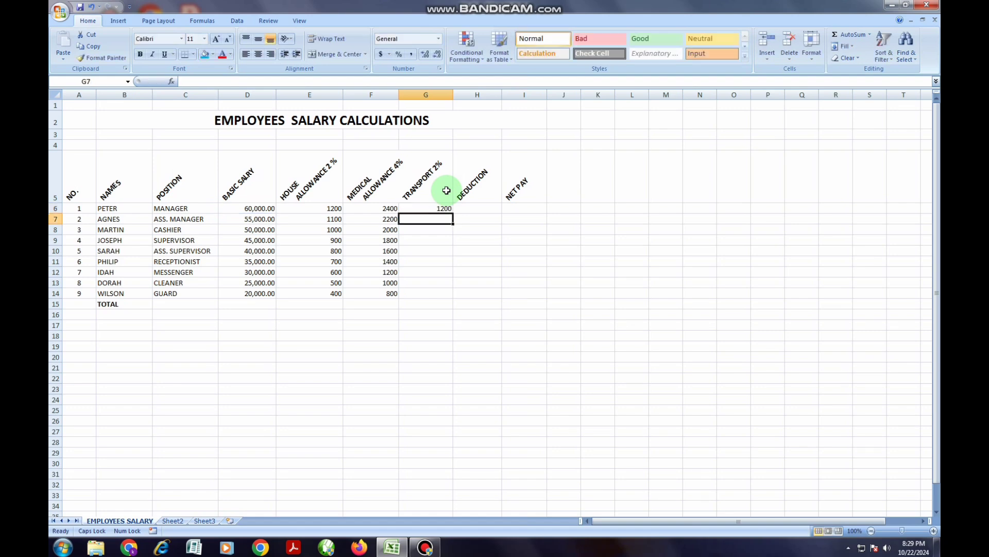
left_click(437, 208)
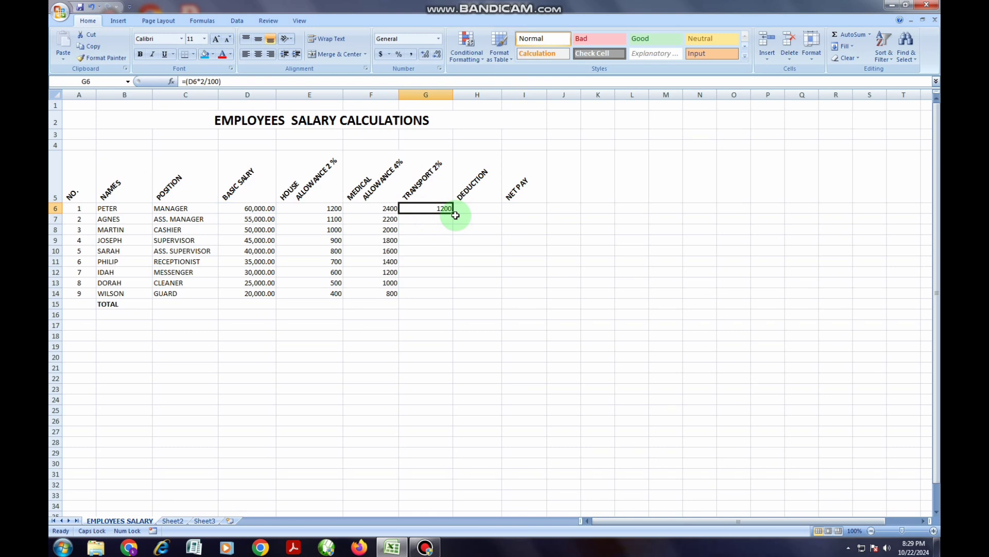
left_click_drag(454, 213, 449, 292)
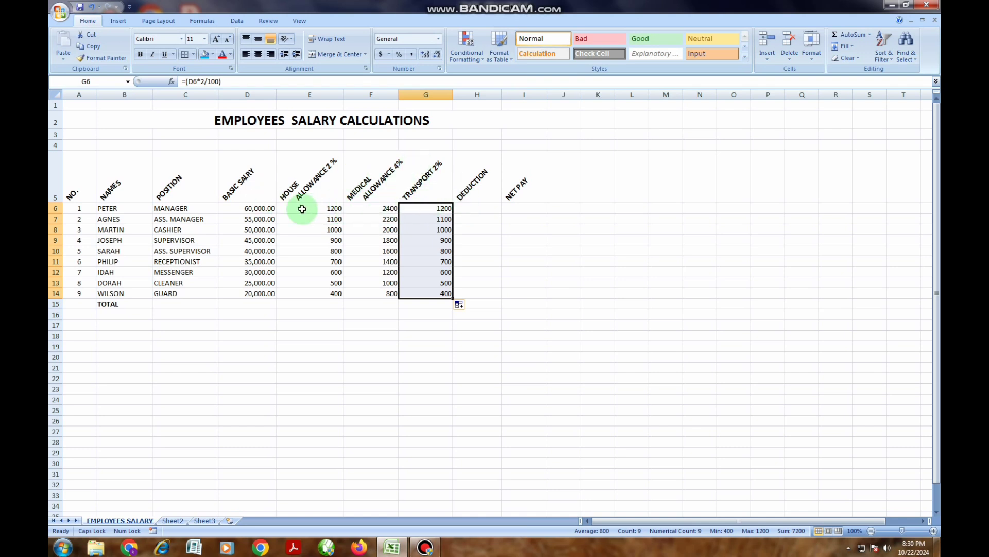
- Total the deductions in H6 with the formula =SUM(E6:G6) and fill it down to H14
left_click(464, 209)
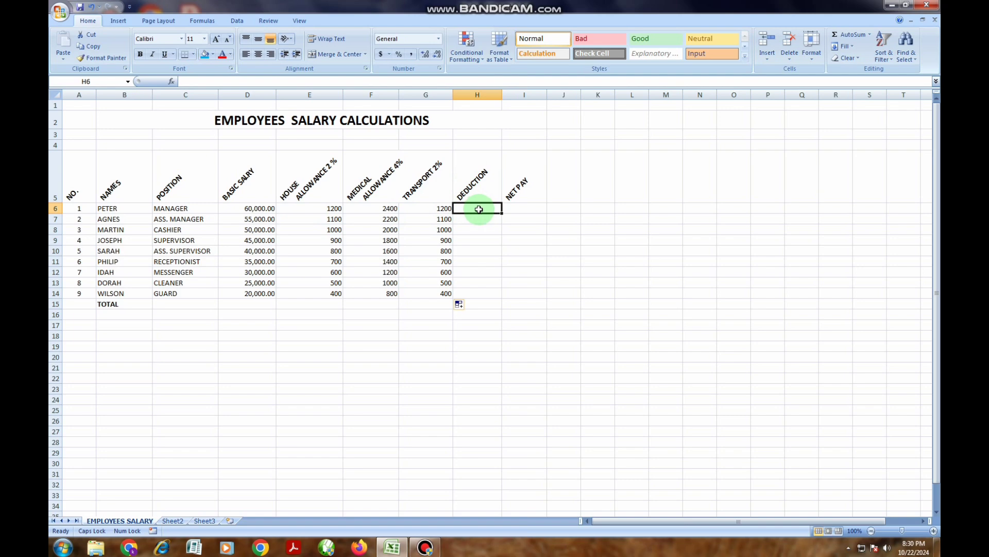
type("=SUM")
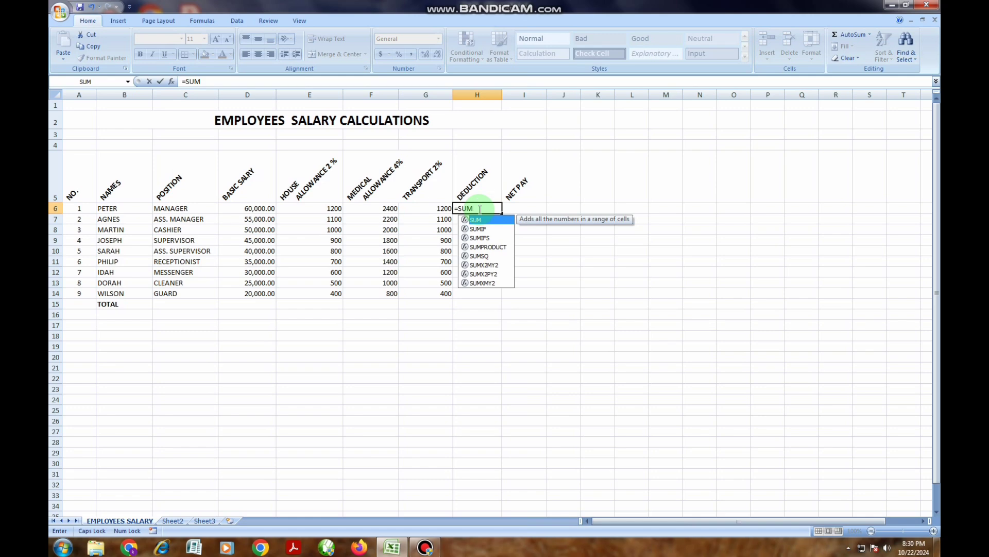
type("(")
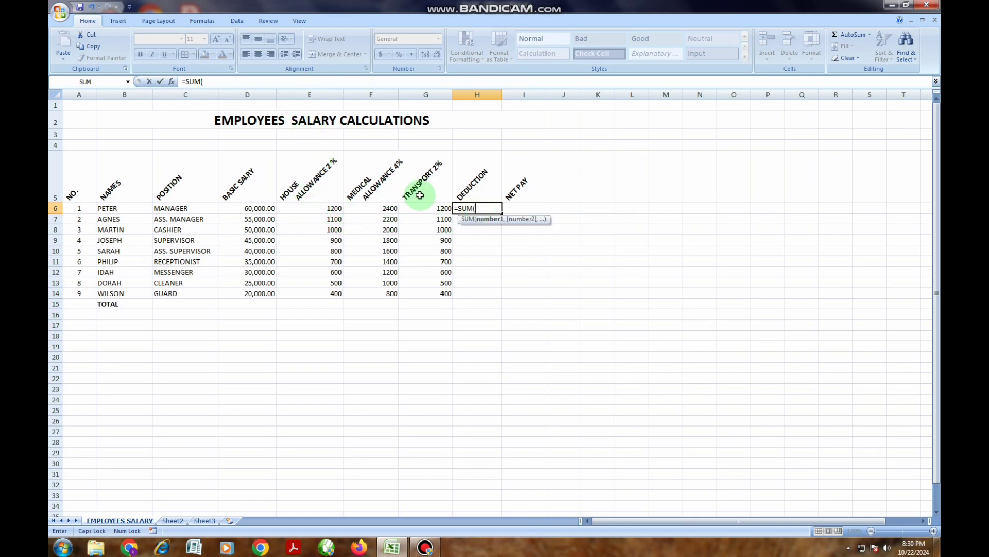
type("6:")
key("BackSpace")
key("BackSpace")
type("E6:")
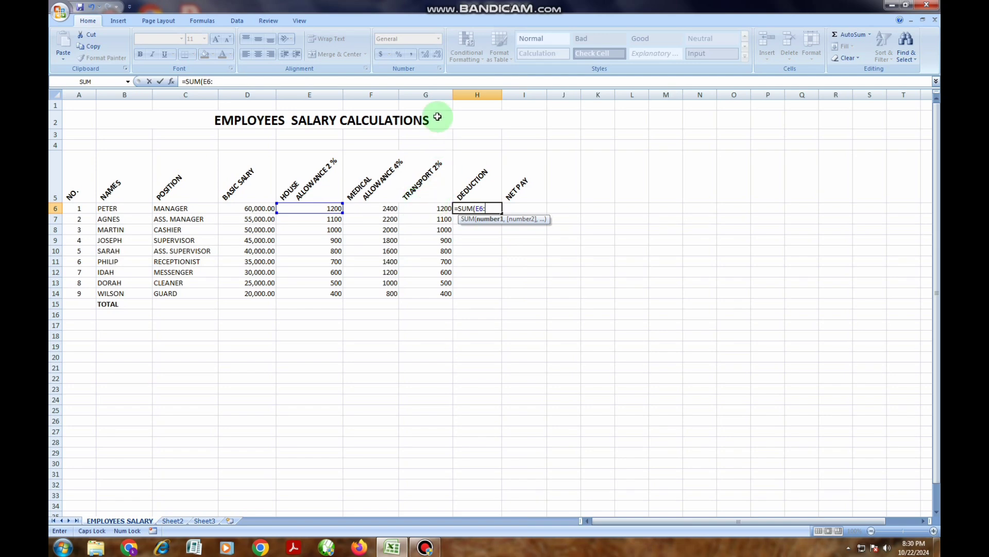
type("G6")
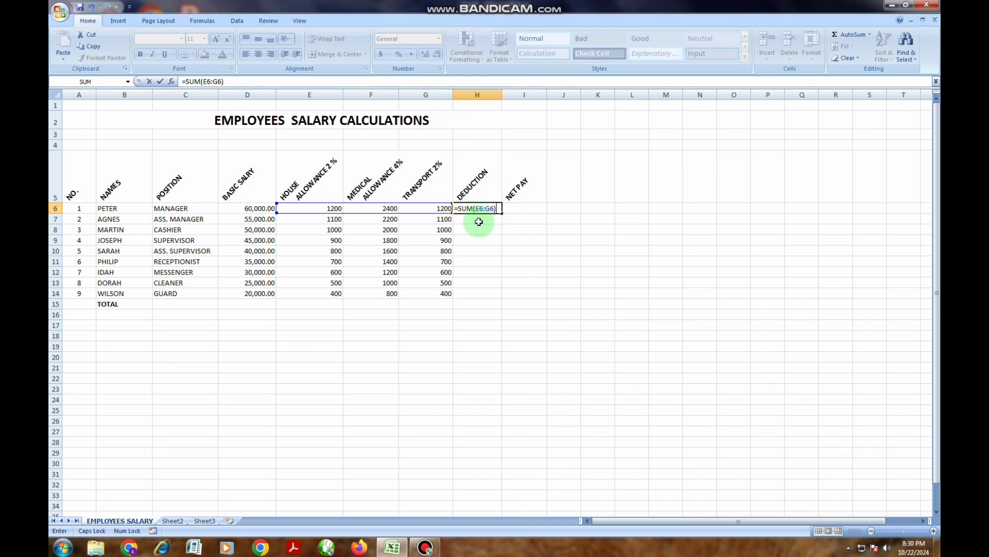
key("ctrl+Return")
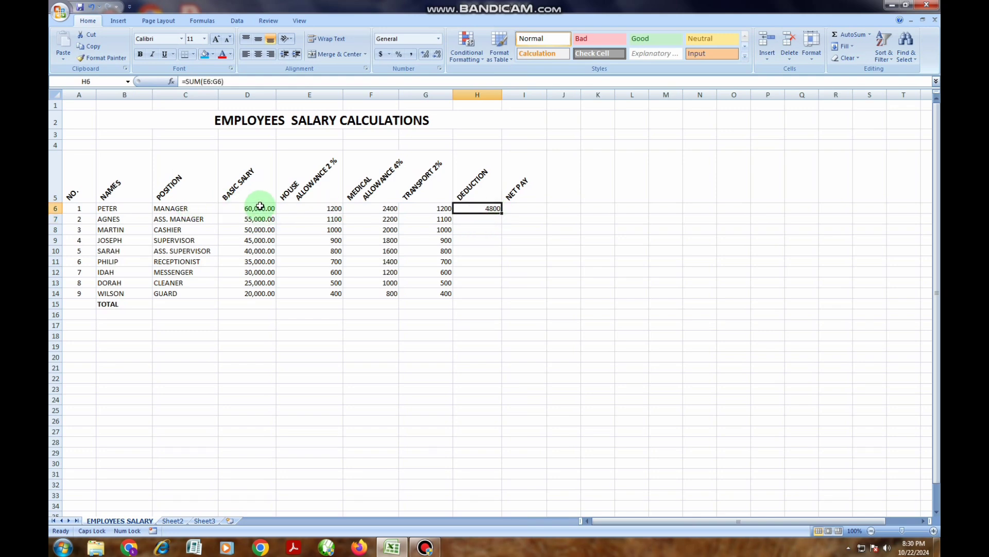
left_click_drag(501, 213, 496, 295)
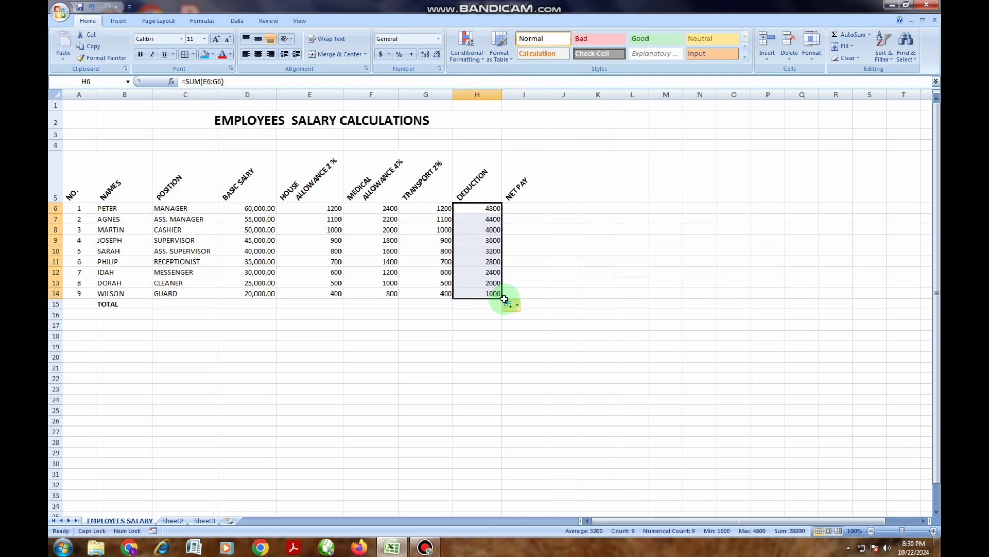
- Calculate the net pay in I6 with the formula =SUM(D6-H6) and fill it down to I14
left_click(519, 208)
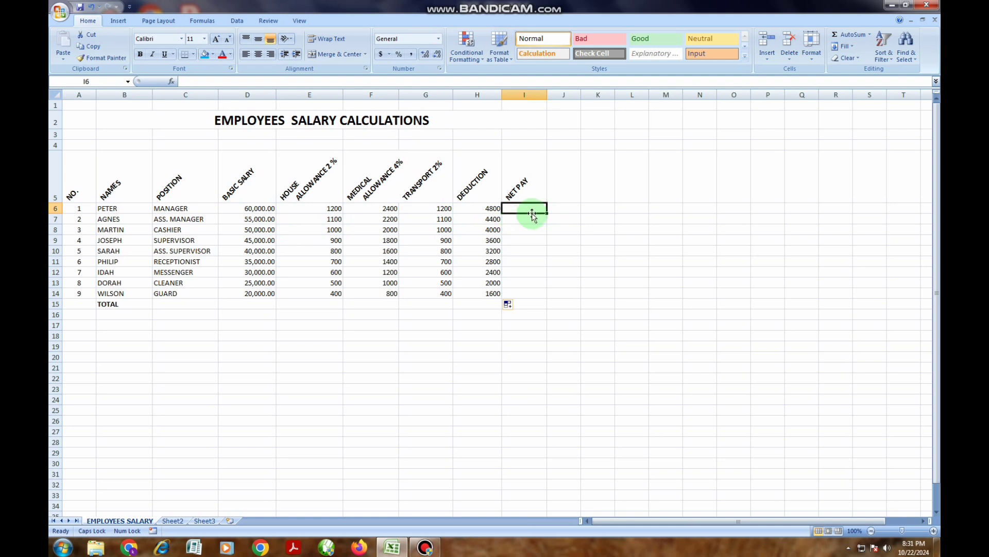
type("=SU")
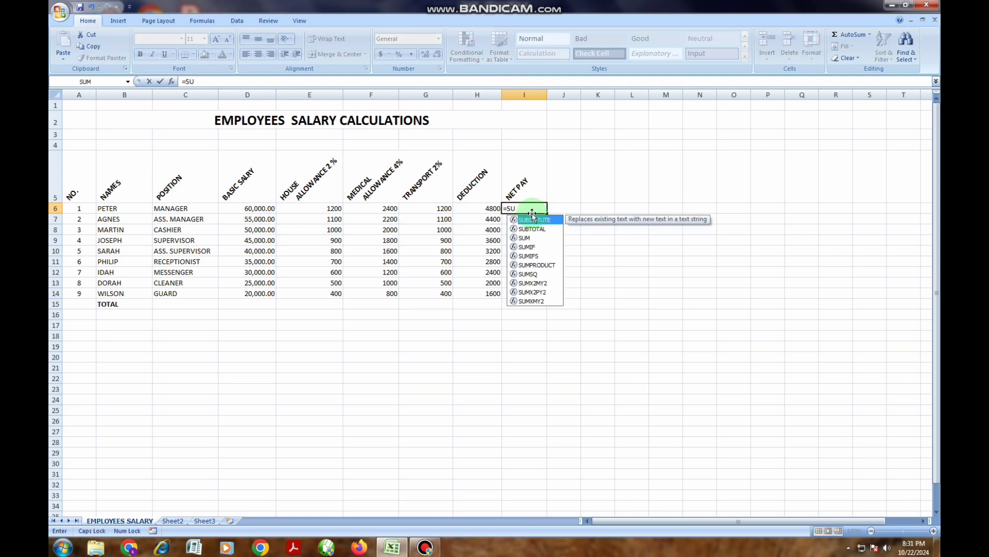
type("M")
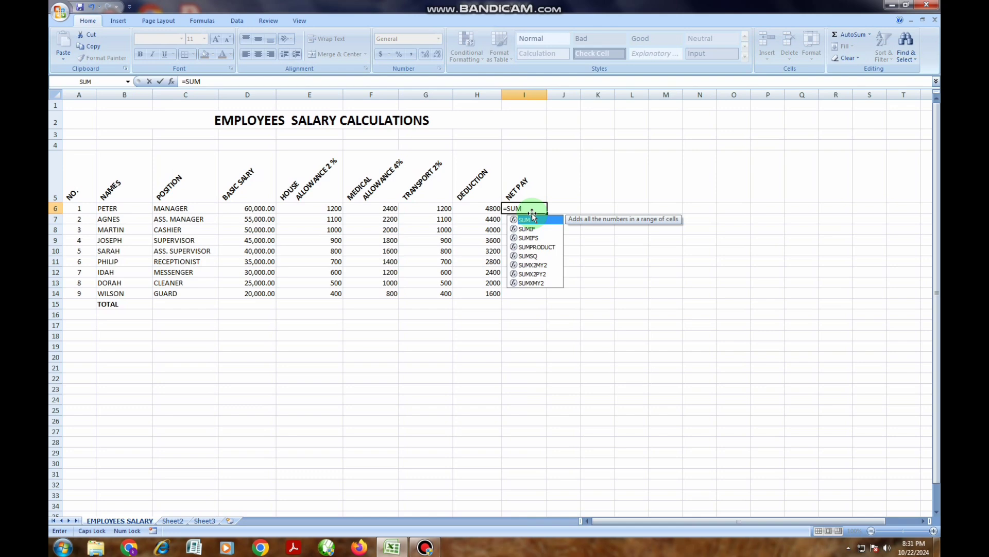
type("(")
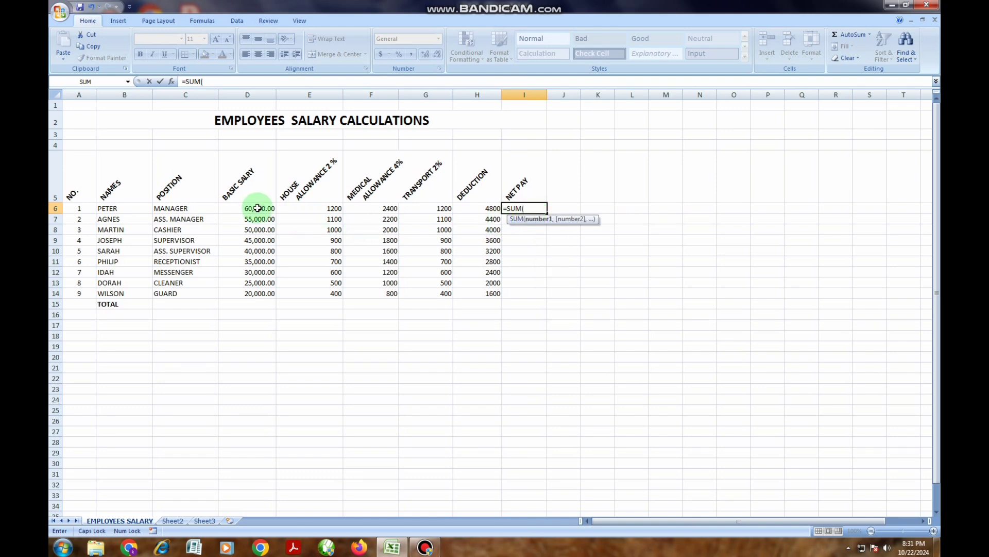
type("D")
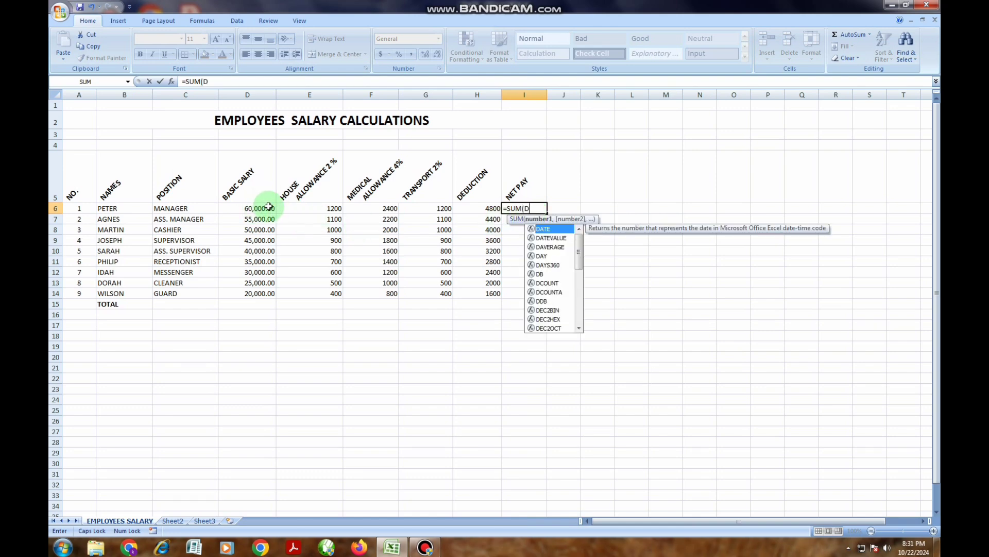
type("6")
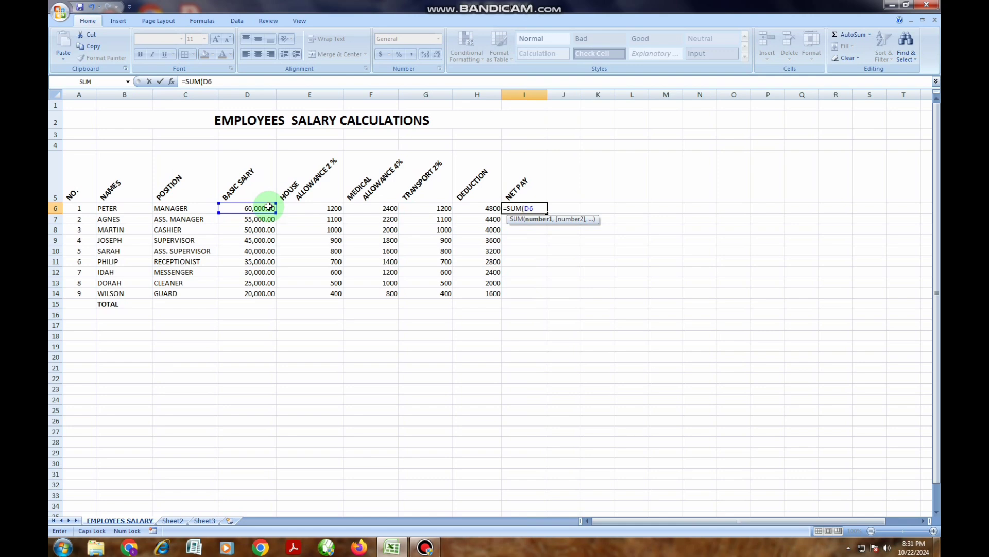
type("-H6)")
key("Return")
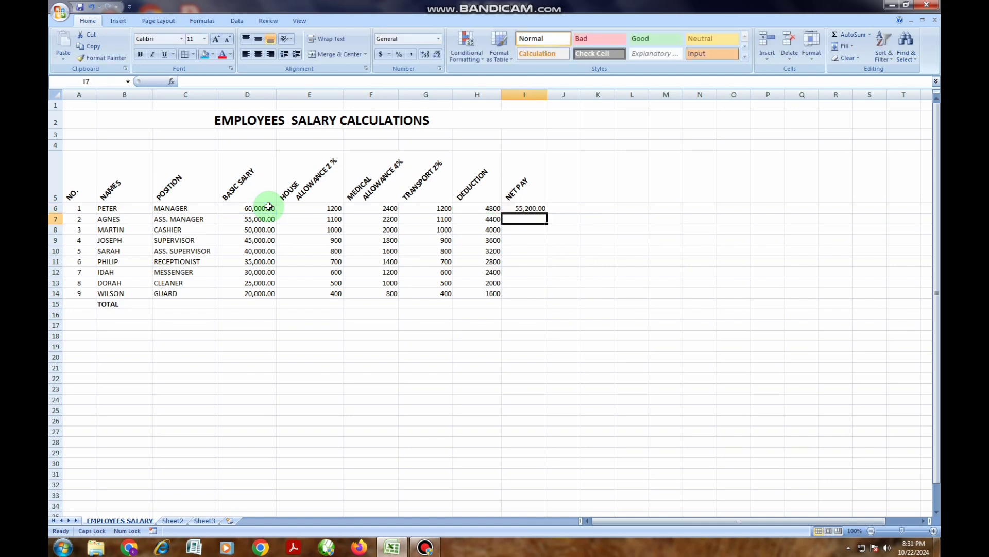
left_click(536, 207)
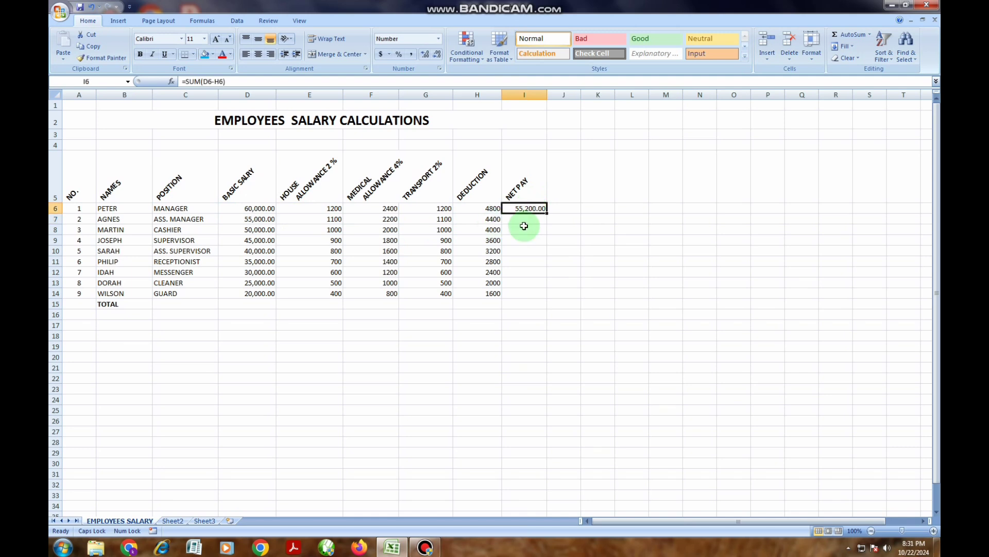
left_click_drag(547, 214, 548, 299)
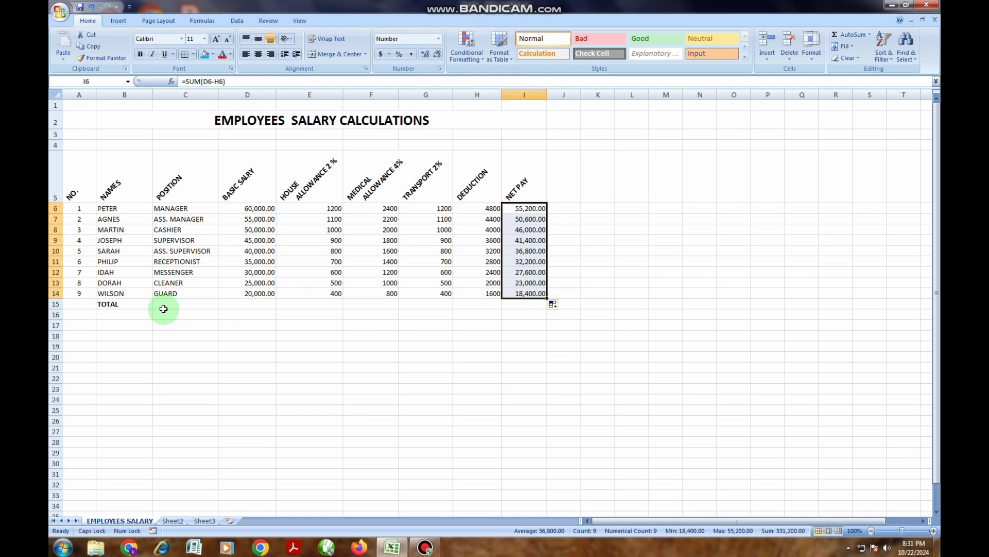
- Total the basic salaries D6:D14 in D15 with AutoSum and fill the total across to I15
left_click(259, 303)
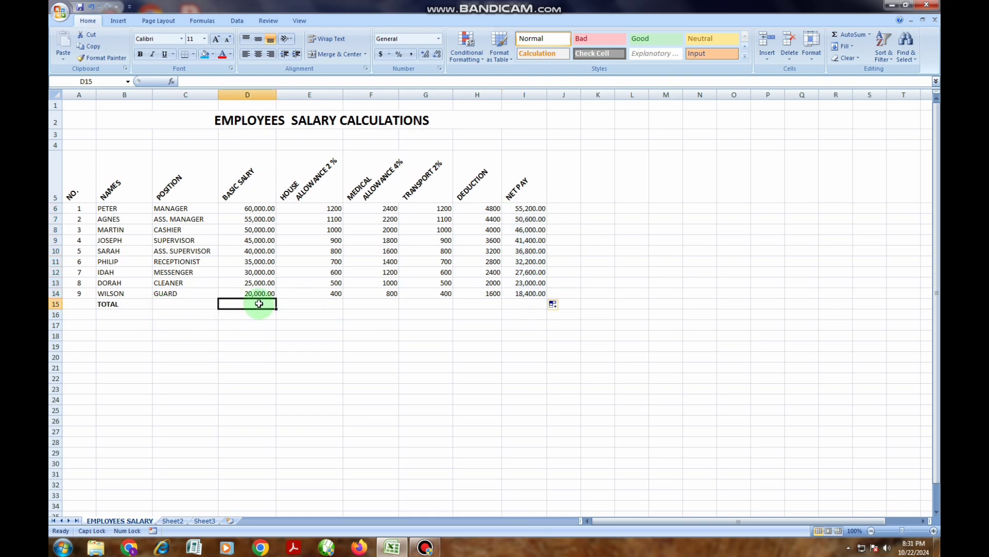
left_click(263, 207)
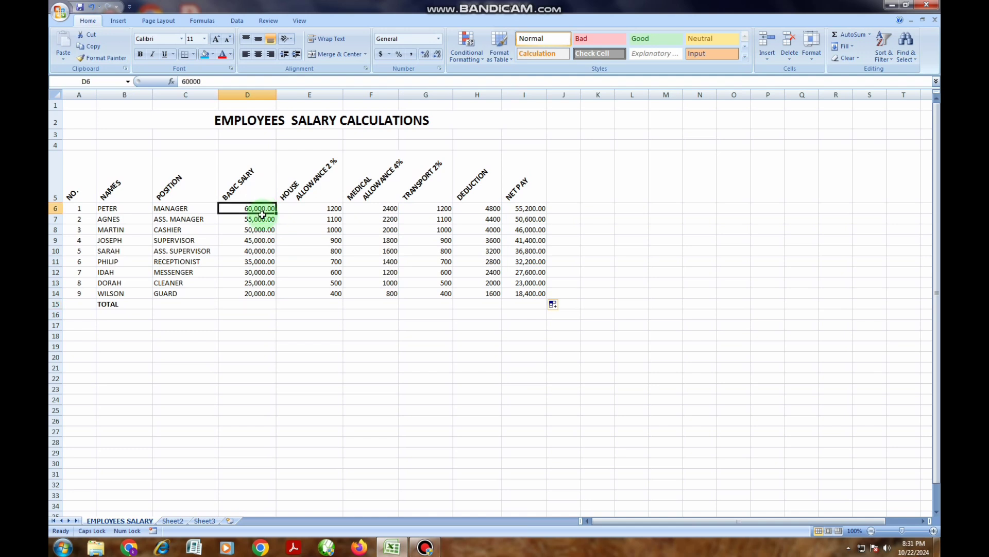
left_click_drag(262, 215, 261, 291)
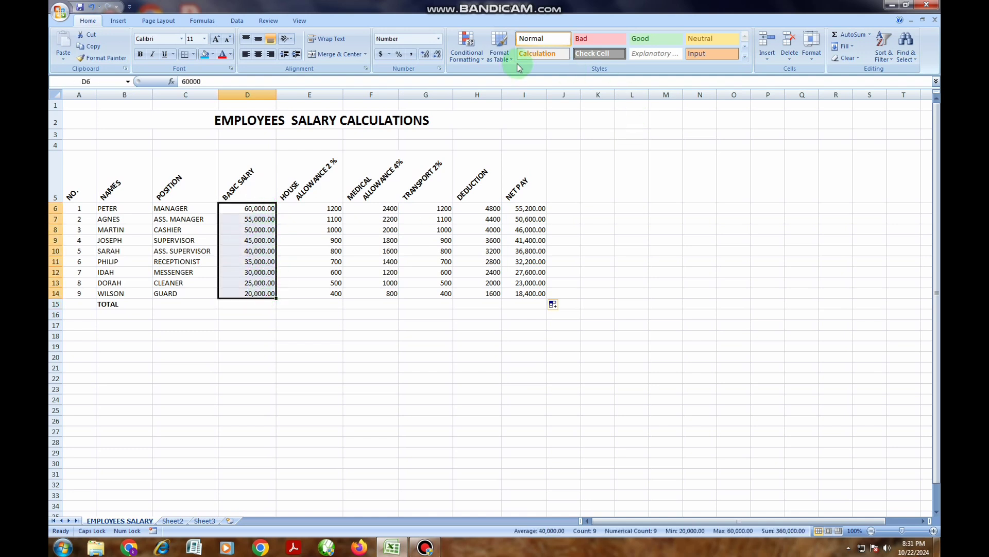
left_click(849, 36)
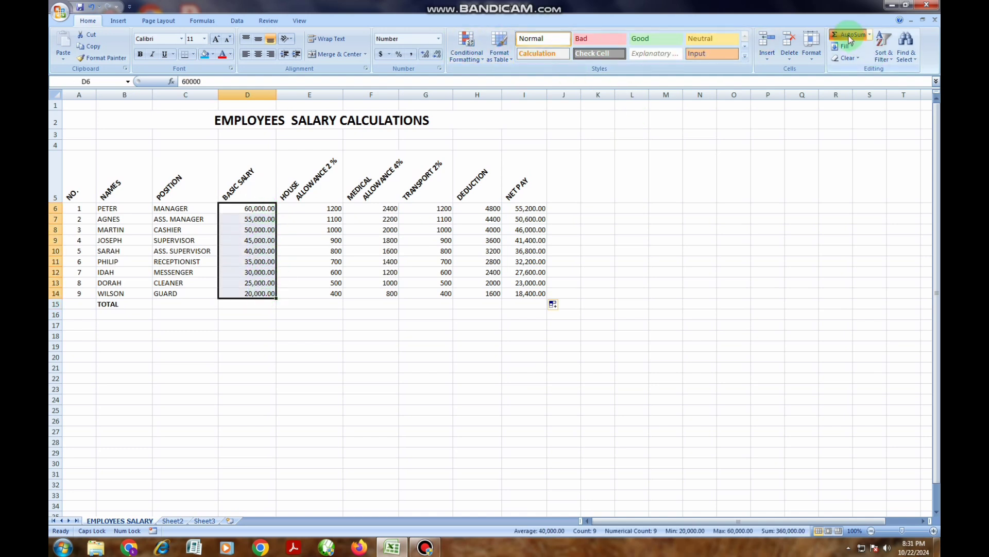
left_click(291, 308)
left_click(267, 309)
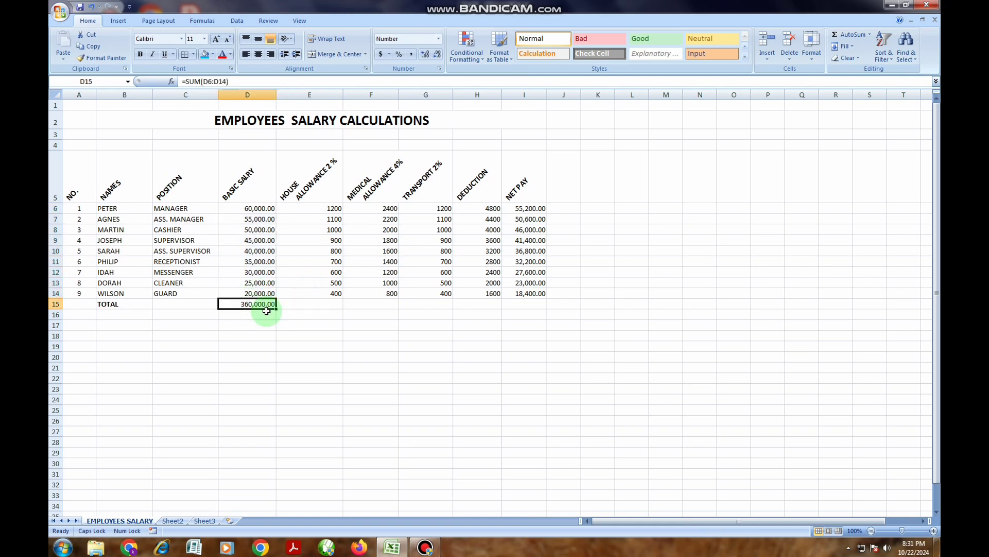
left_click_drag(275, 309, 546, 307)
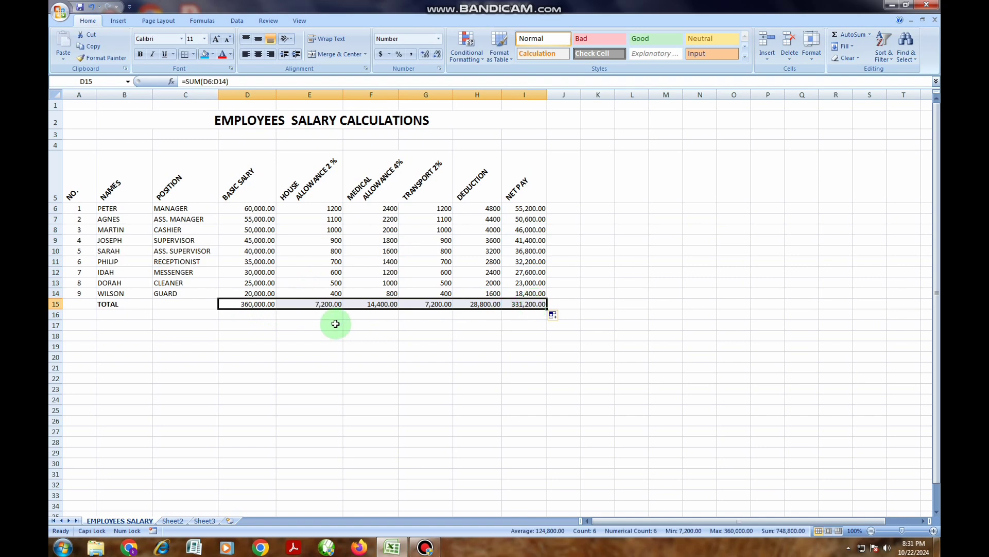
left_click(523, 324)
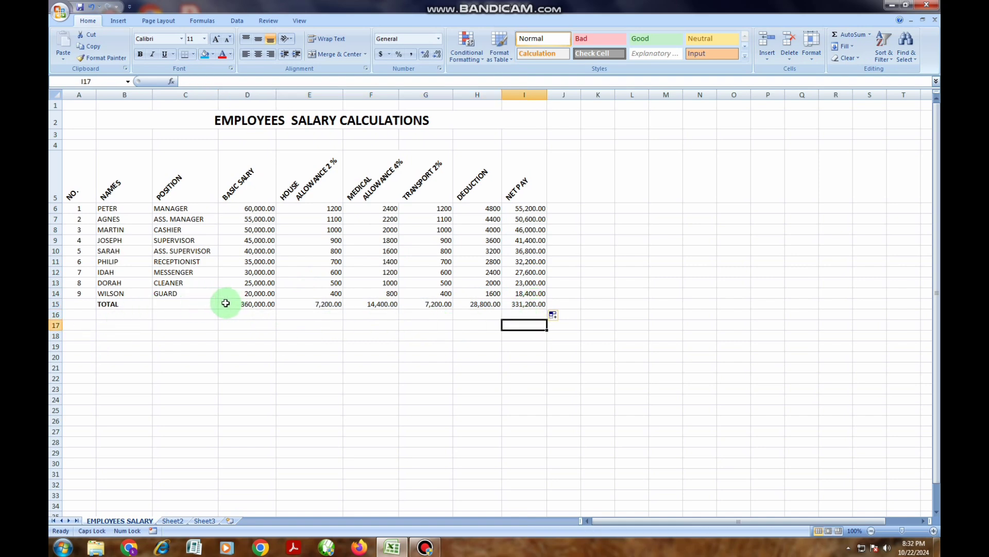
- Make the column totals in D15:I15 bold
left_click_drag(225, 303, 546, 304)
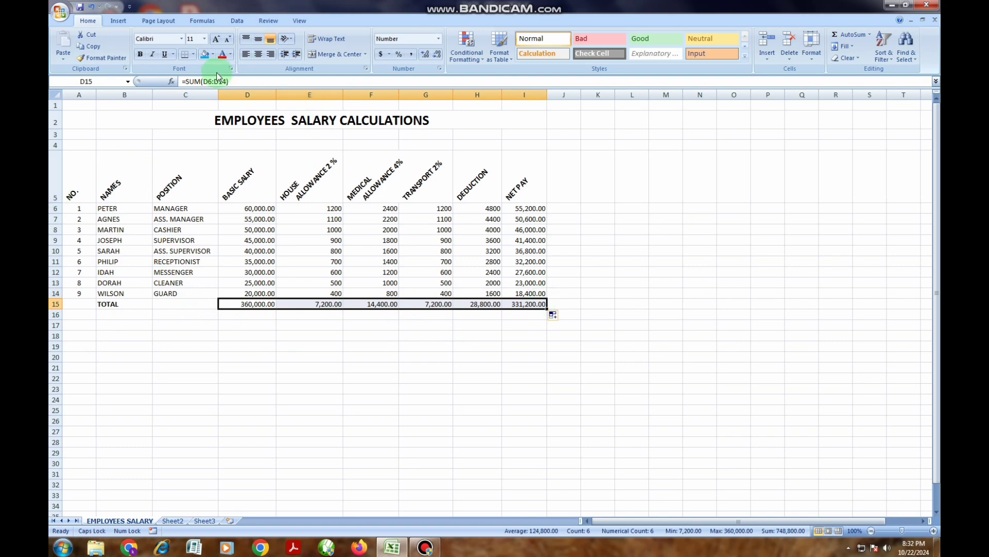
left_click(140, 54)
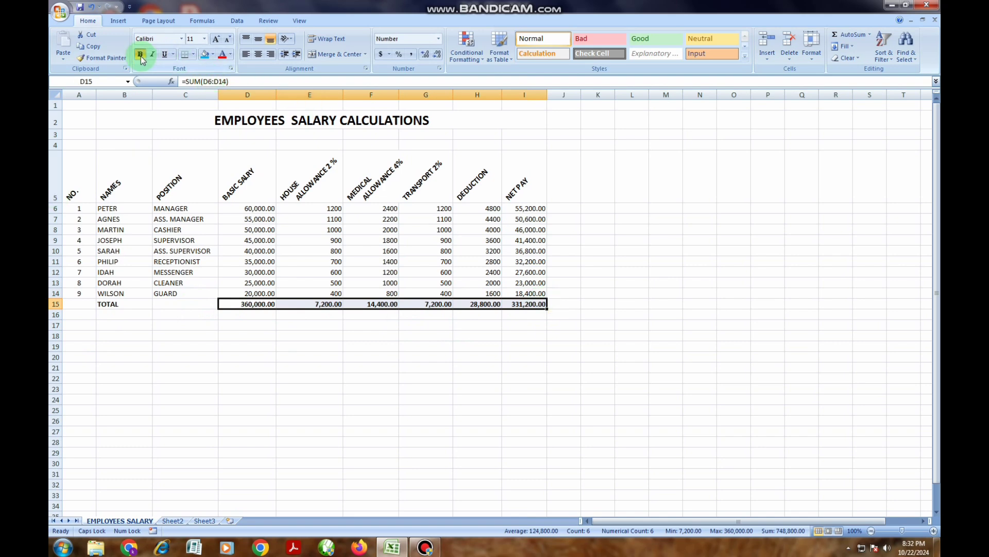
left_click(358, 334)
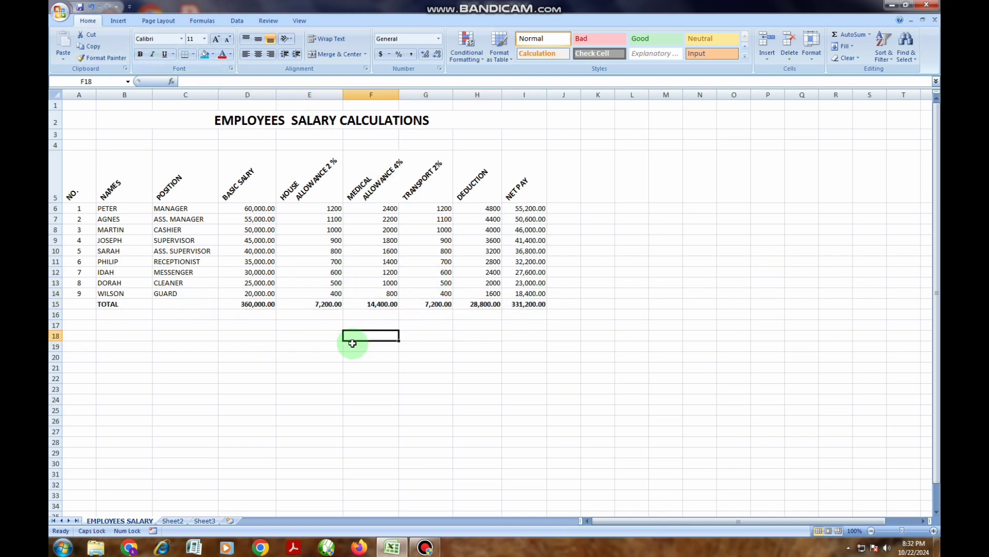